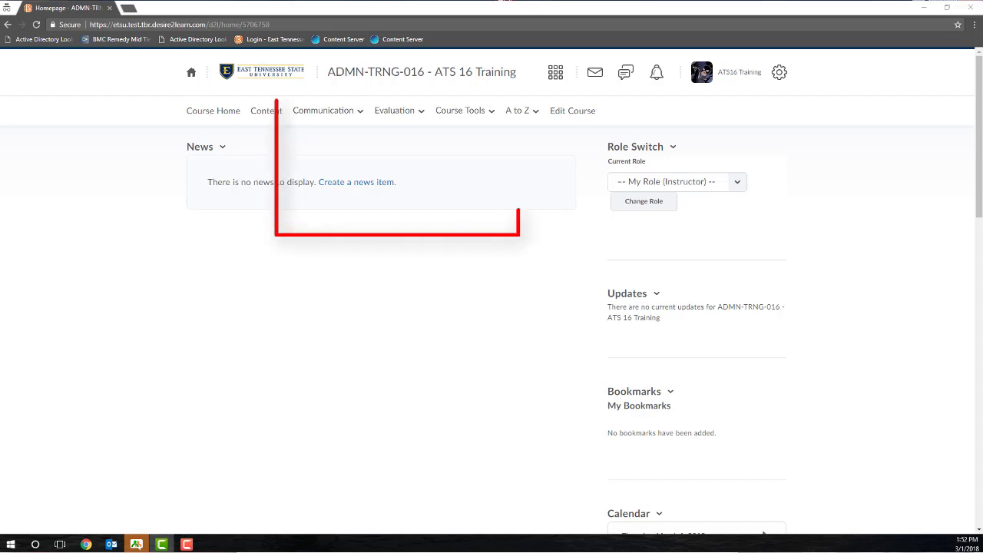
- Go to the Grades page for course ADMN-TRNG-016 via the Evaluation menu
left_click(404, 112)
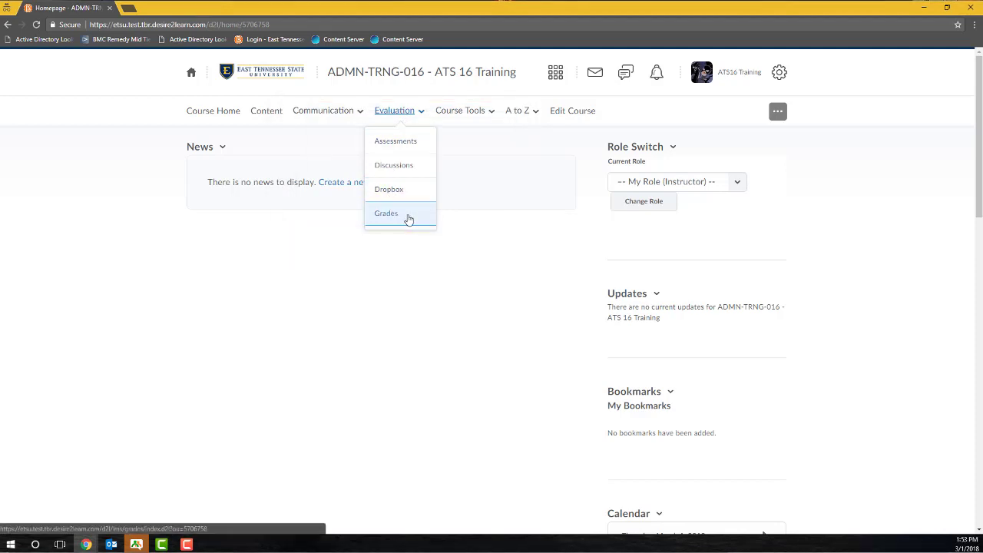
left_click(408, 218)
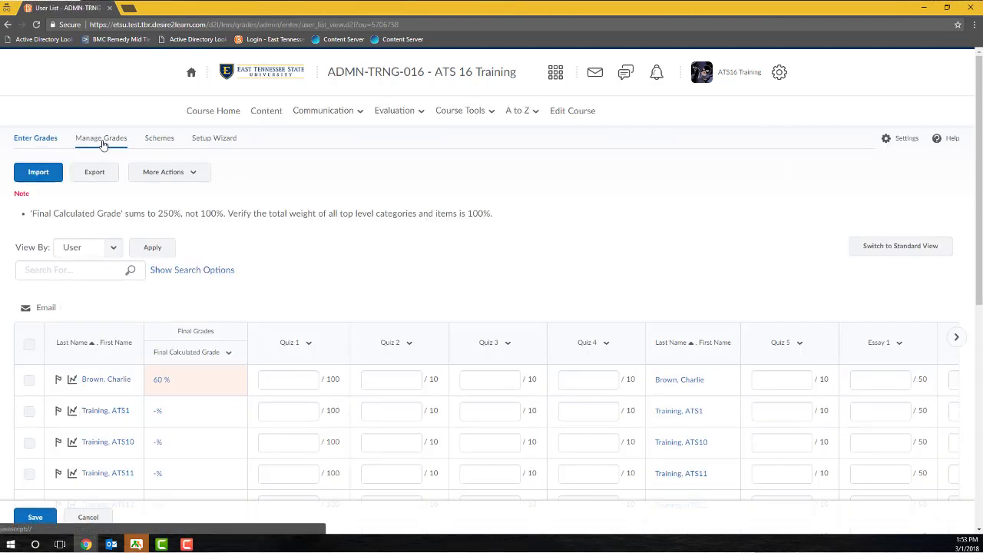
- Switch to Manage Grades to review every grade item's max points and weight
left_click(102, 143)
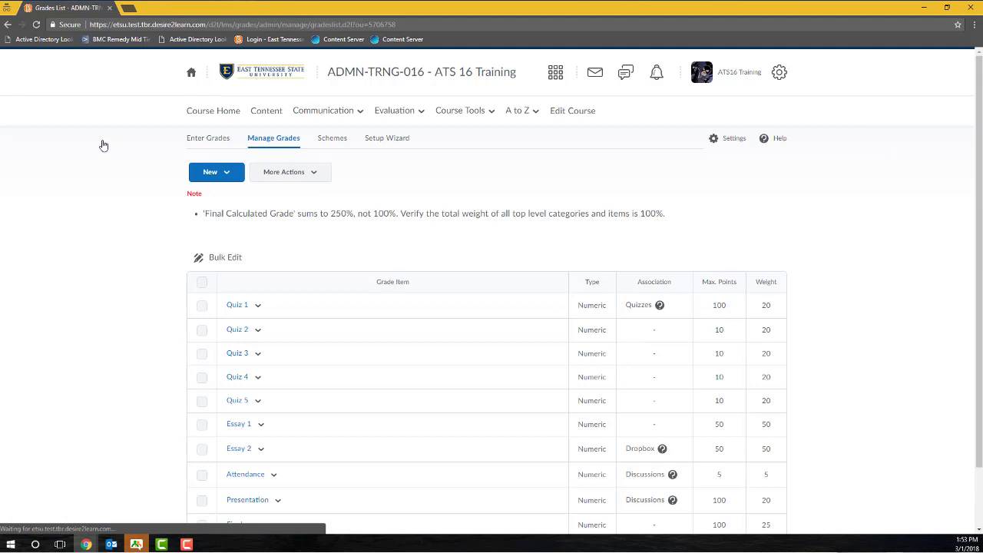
scroll(872, 267, "down", 2)
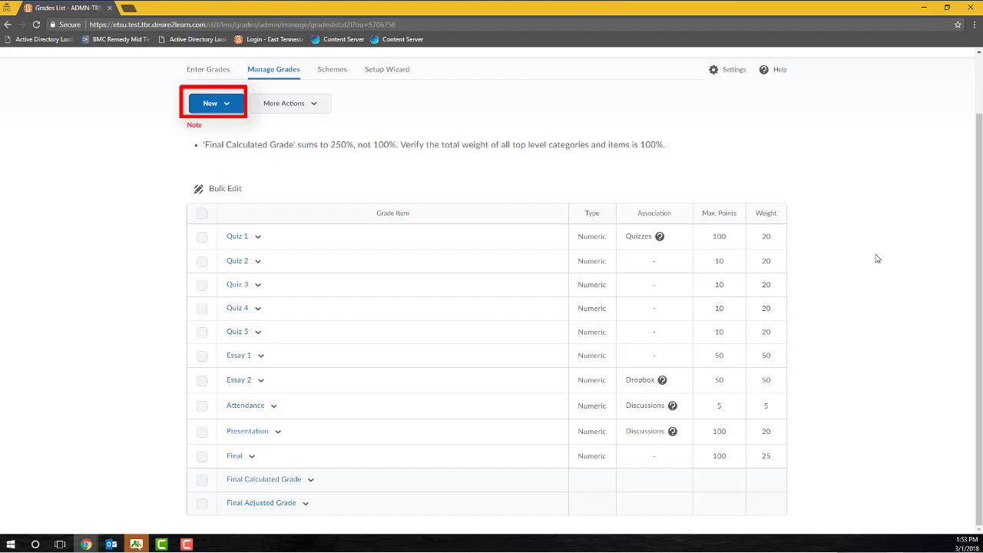
- Fill in a new category 'Quizzes' with weight 25, allowing its grade to exceed the category weight
left_click(225, 109)
left_click(220, 154)
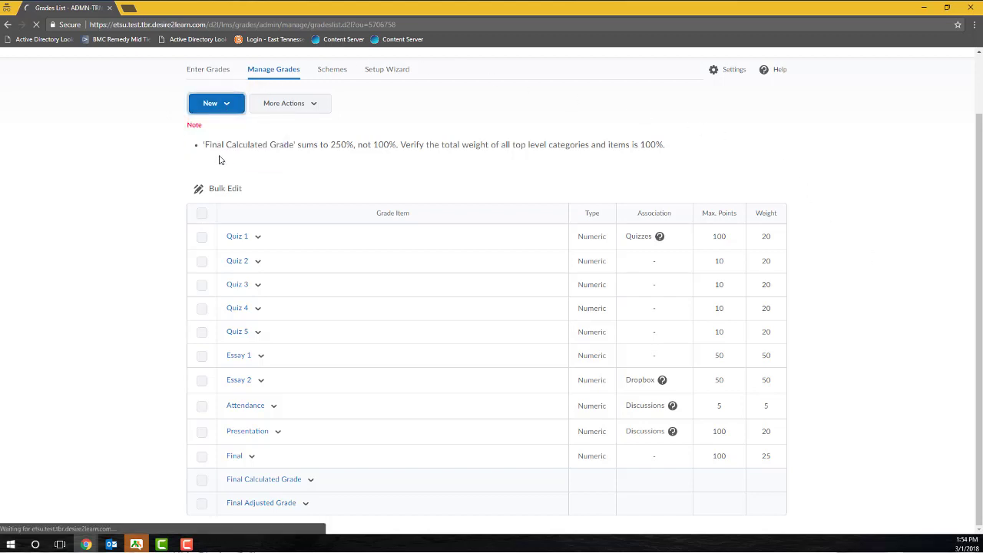
scroll(325, 180, "down", 2)
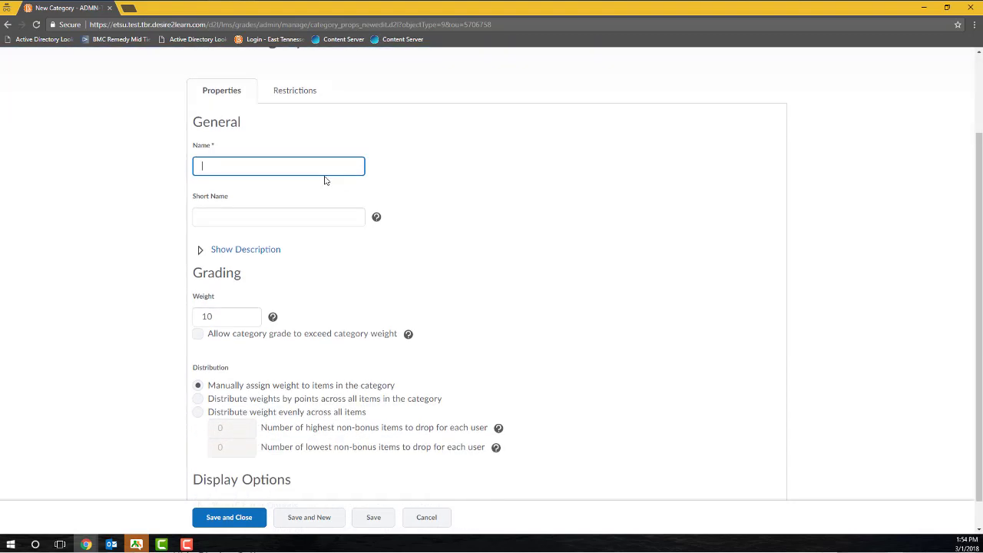
type("Quizzes")
scroll(268, 256, "down", 1)
left_click(235, 289)
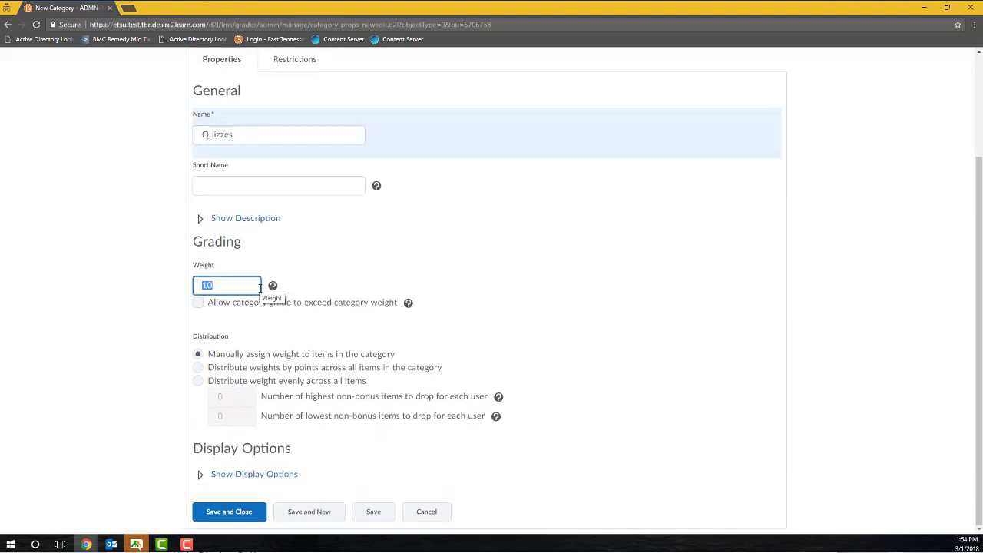
type("25")
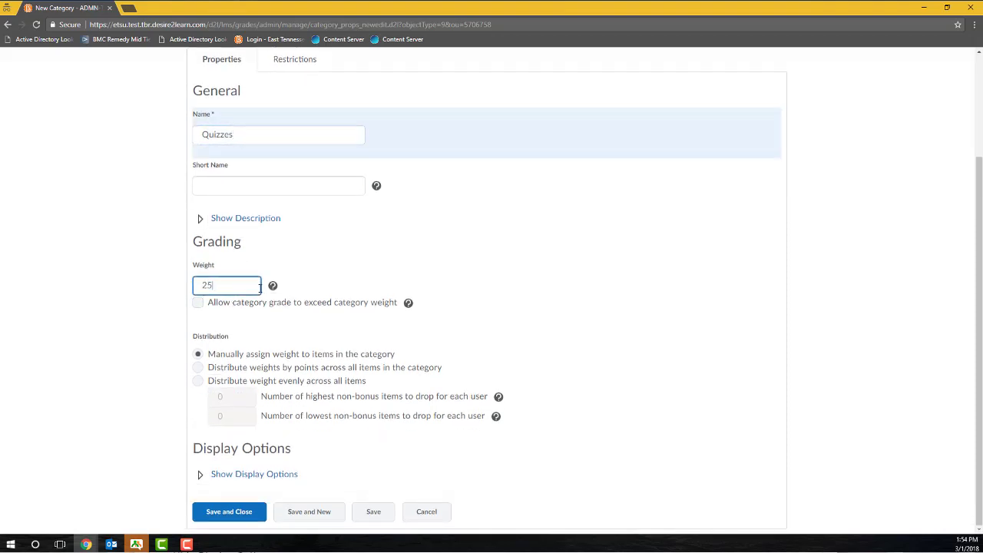
left_click(198, 304)
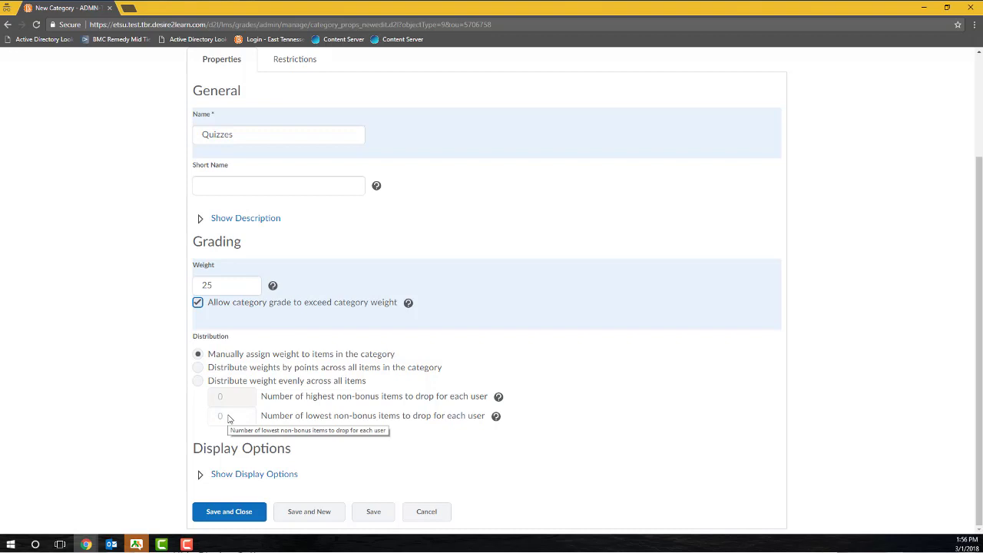
- Distribute the Quizzes weight evenly across items and drop each student's 1 lowest item
left_click(198, 380)
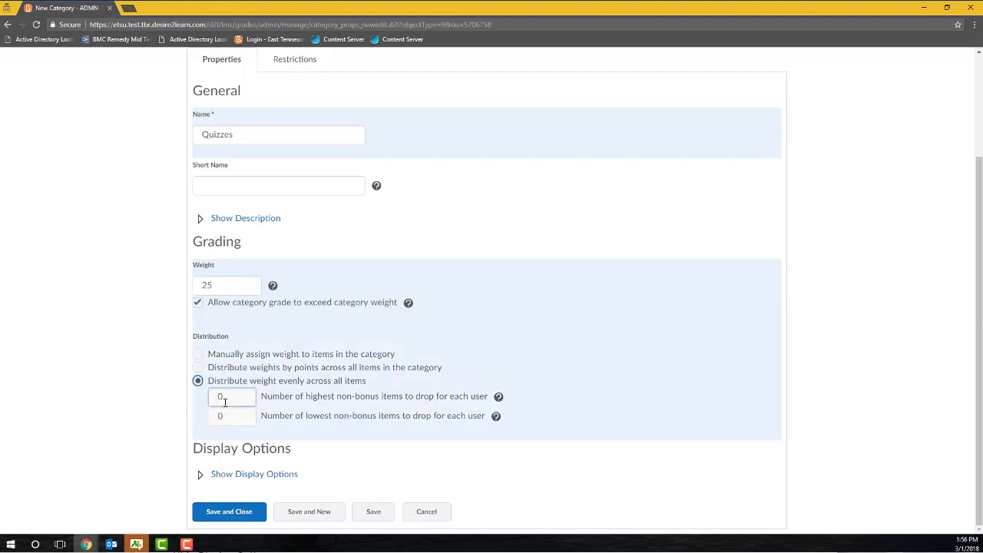
left_click(239, 417)
left_click_drag(239, 417, 210, 418)
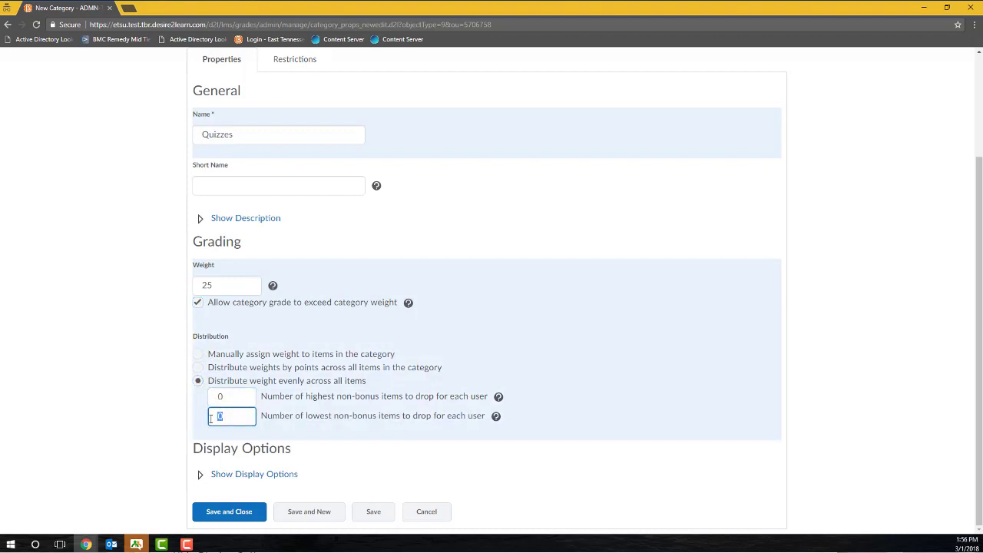
type("1")
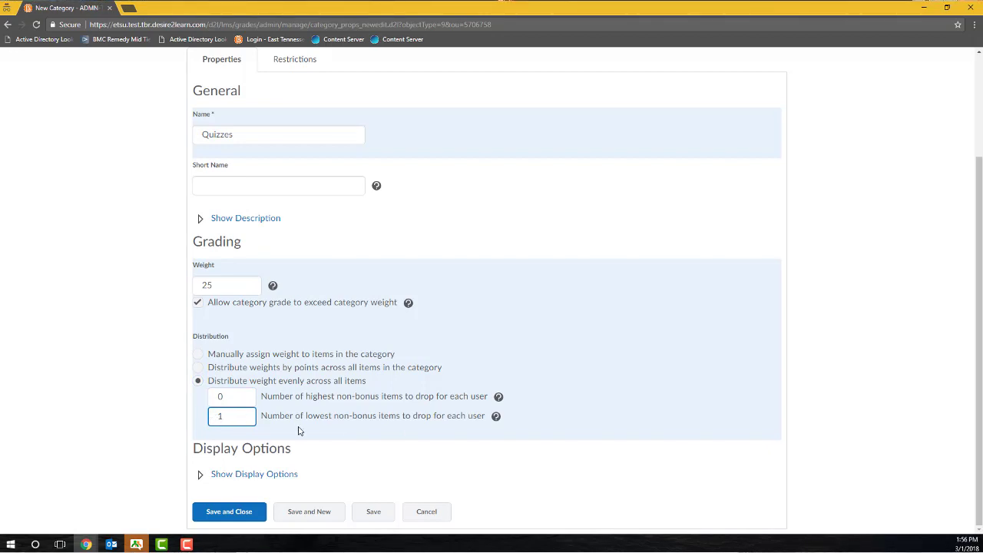
- Expand Display Options and save the Quizzes category with Save and New
left_click(254, 474)
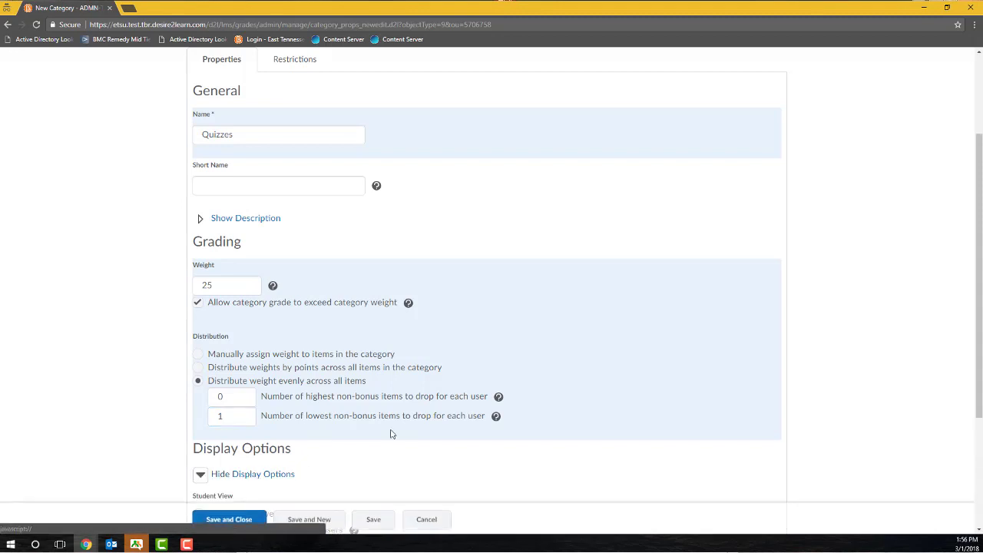
scroll(391, 434, "down", 2)
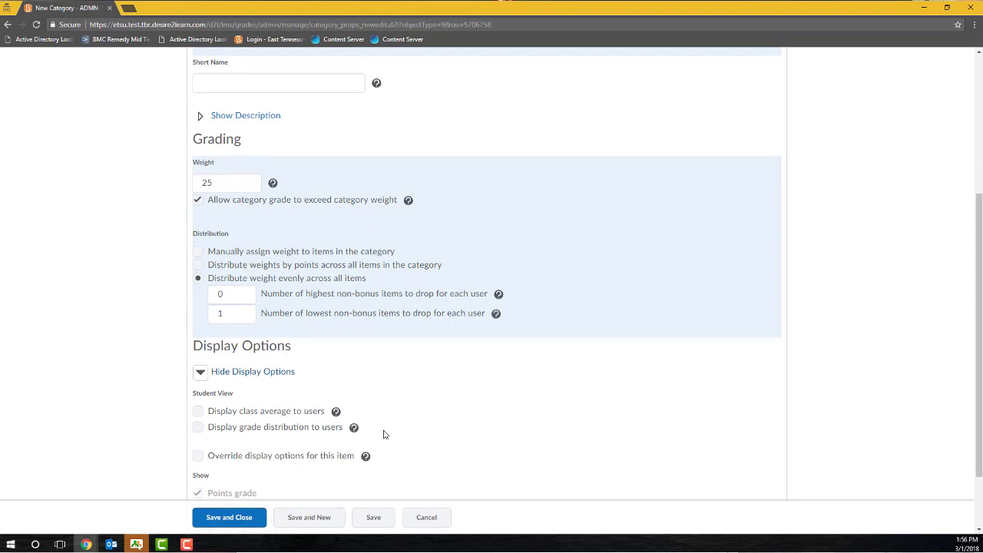
scroll(385, 434, "down", 2)
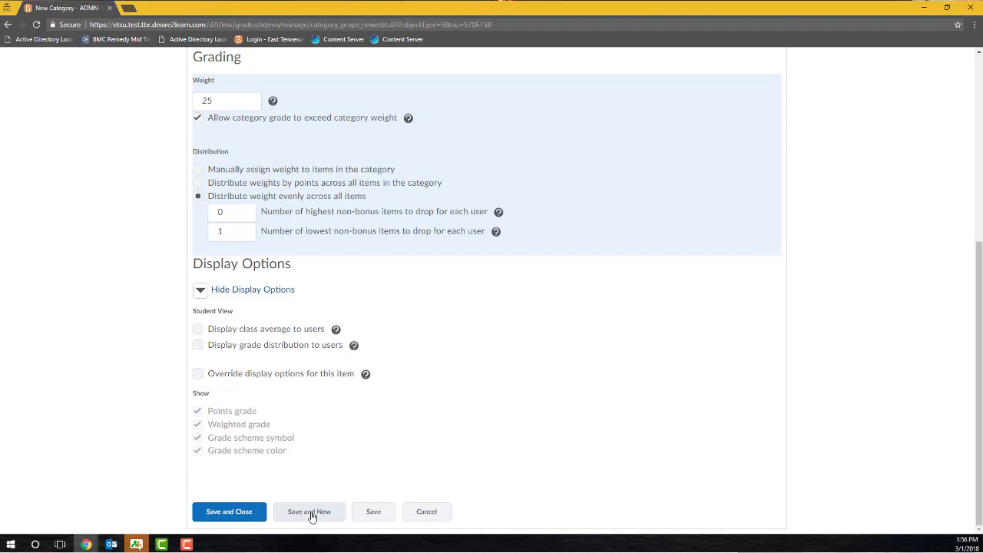
left_click(311, 512)
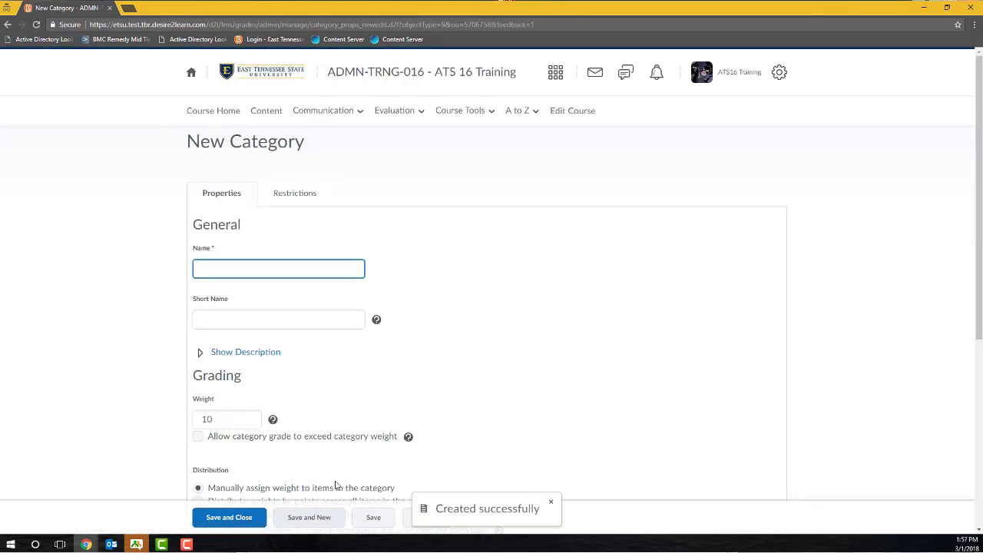
- Create and save the 'Written Assignments' category with weight 25 distributed evenly across items
scroll(345, 447, "down", 1)
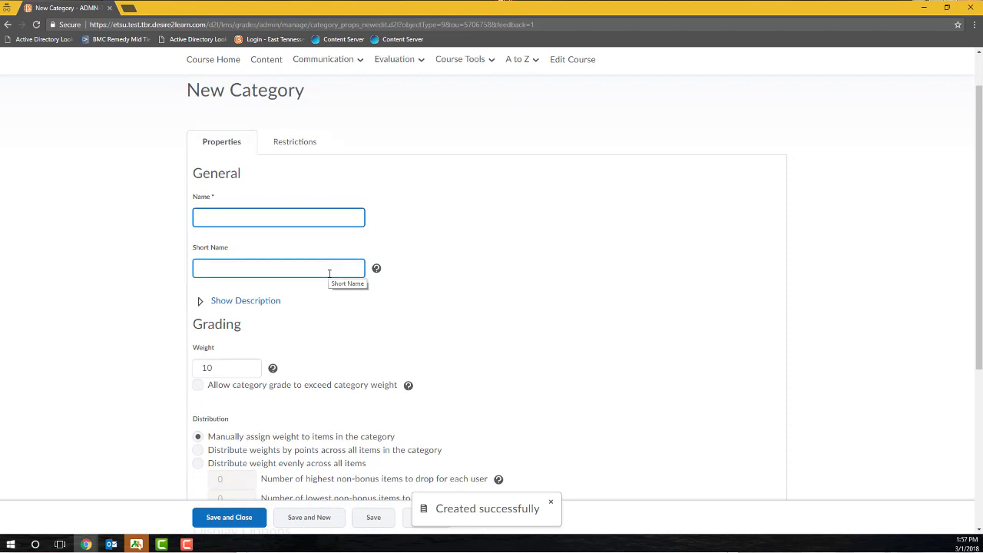
type("Written ")
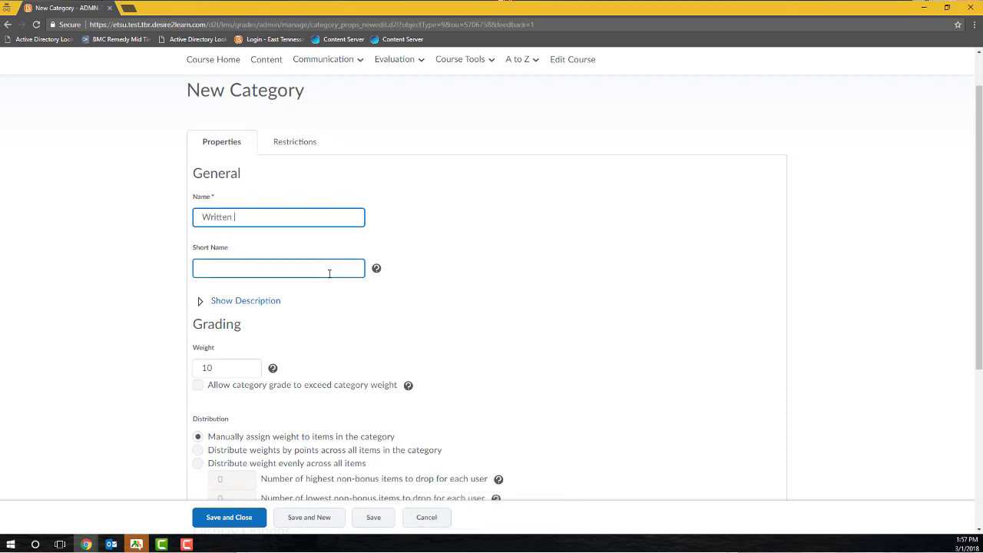
type("Assignments")
left_click_drag(230, 367, 160, 371)
type("25")
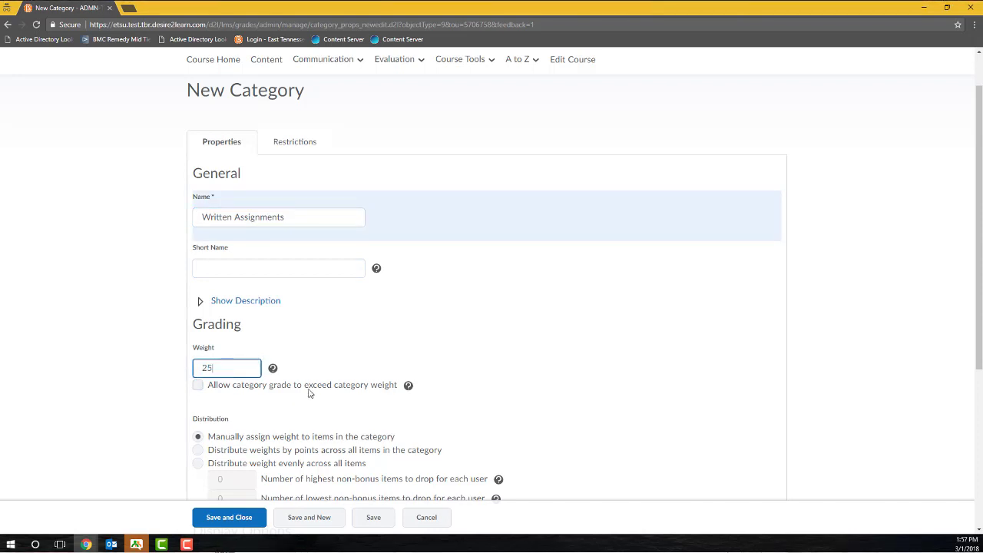
scroll(320, 367, "down", 2)
left_click(198, 309)
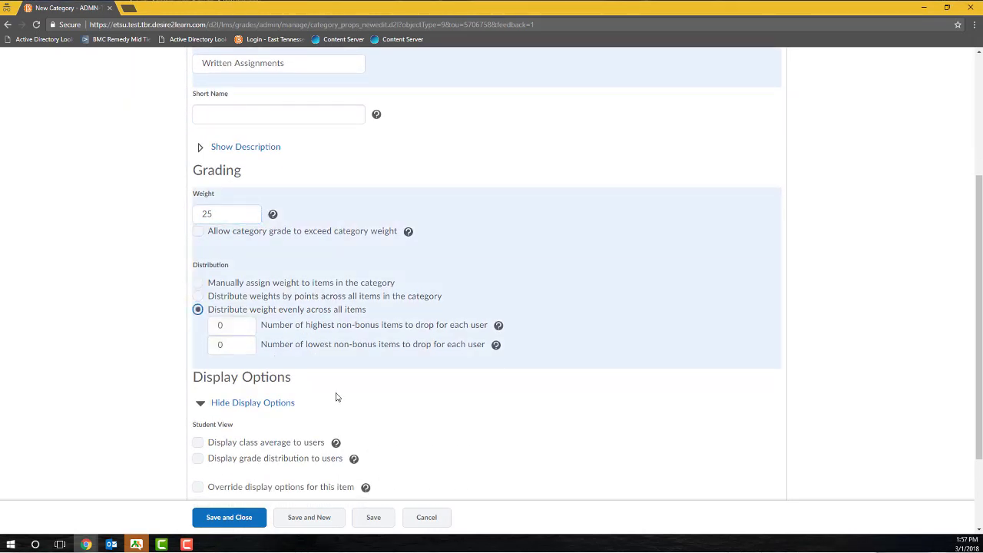
scroll(323, 459, "down", 1)
scroll(322, 459, "down", 1)
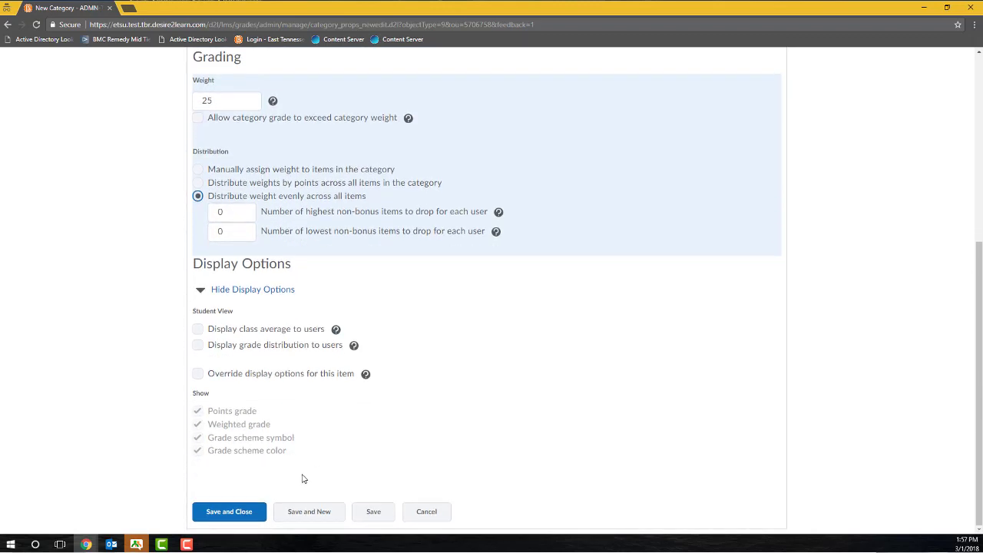
left_click(229, 515)
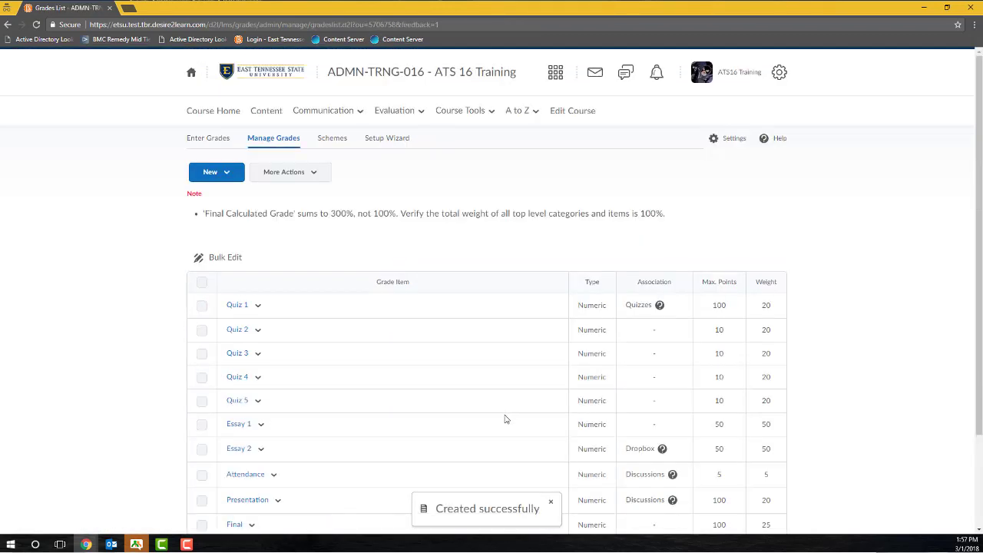
- Tick the select-all checkbox to select every grade item and category in the list
scroll(507, 414, "down", 3)
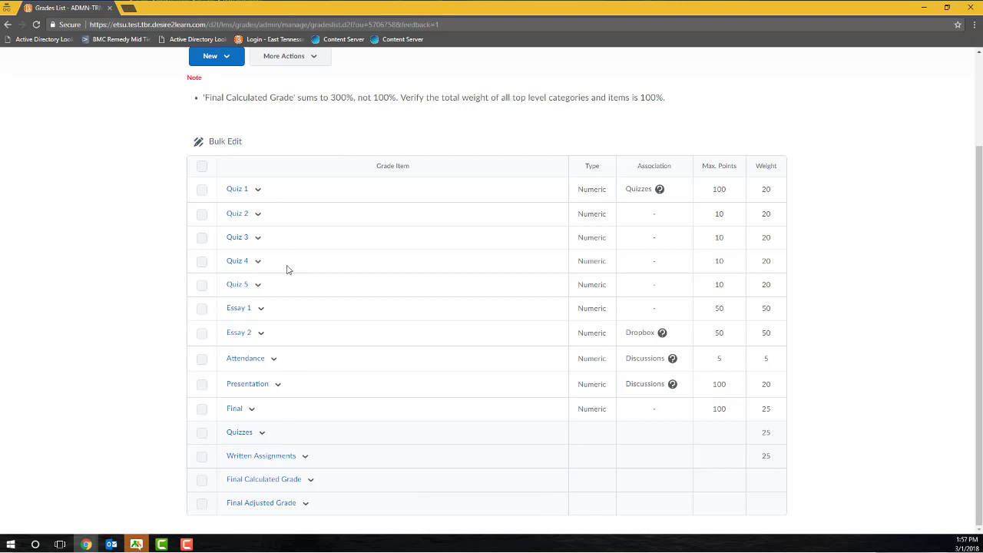
left_click(226, 140)
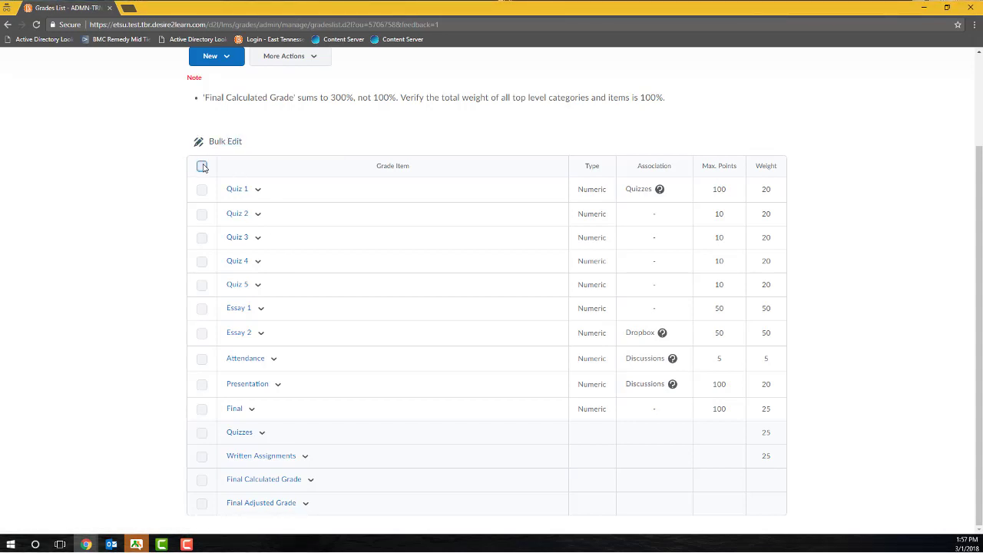
left_click(201, 166)
- Bulk edit all the selected grade items
left_click(225, 142)
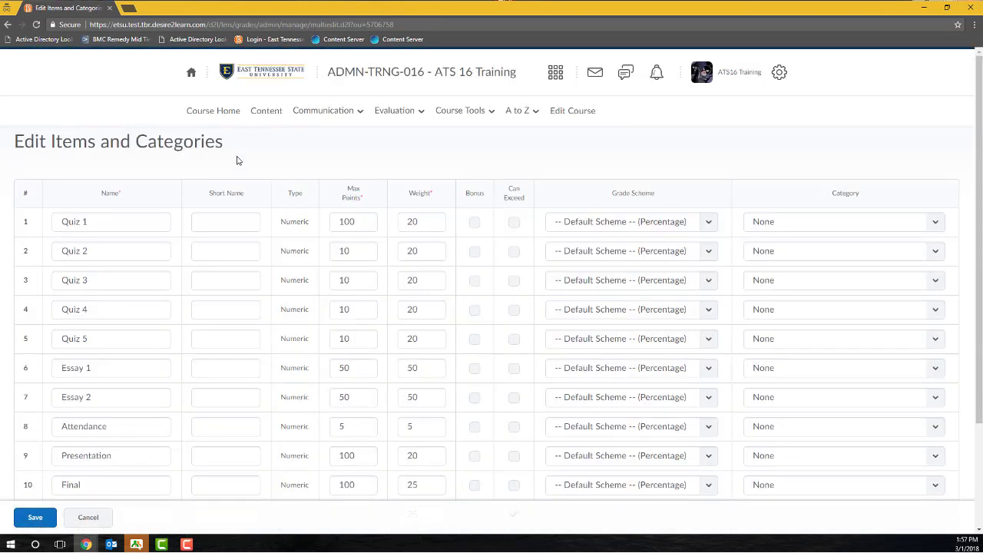
scroll(237, 160, "down", 1)
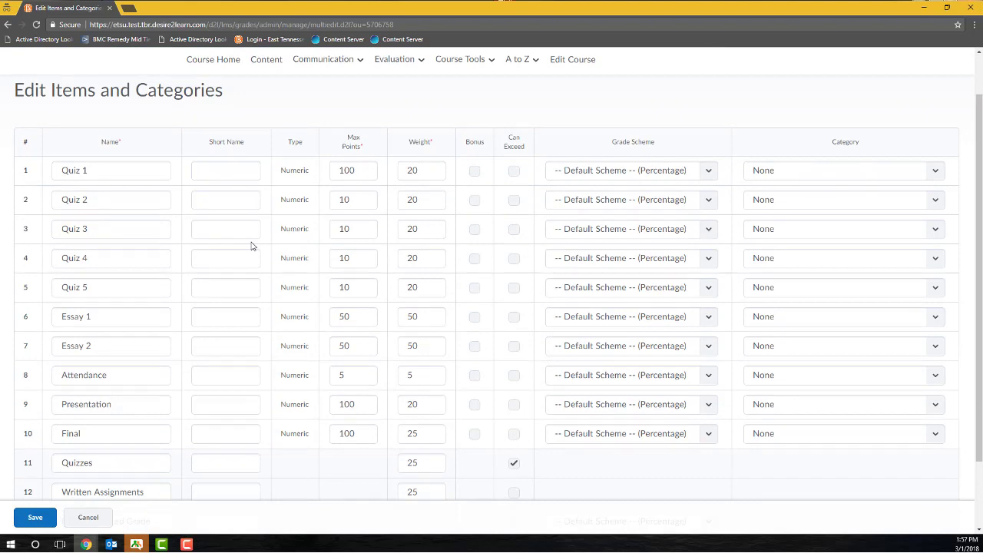
scroll(252, 245, "down", 2)
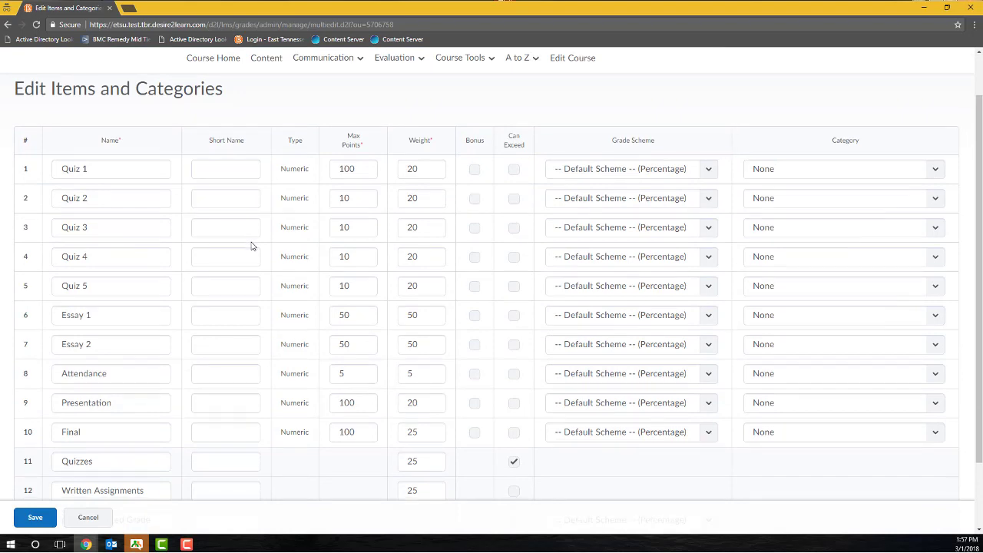
scroll(251, 242, "up", 2)
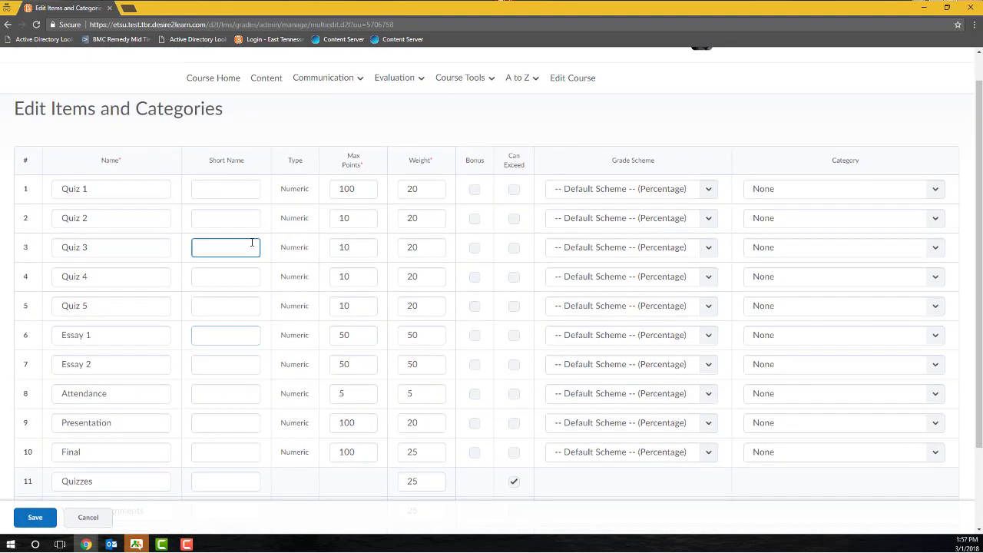
- Assign Quiz 1 through Quiz 5 to the Quizzes category
left_click(845, 193)
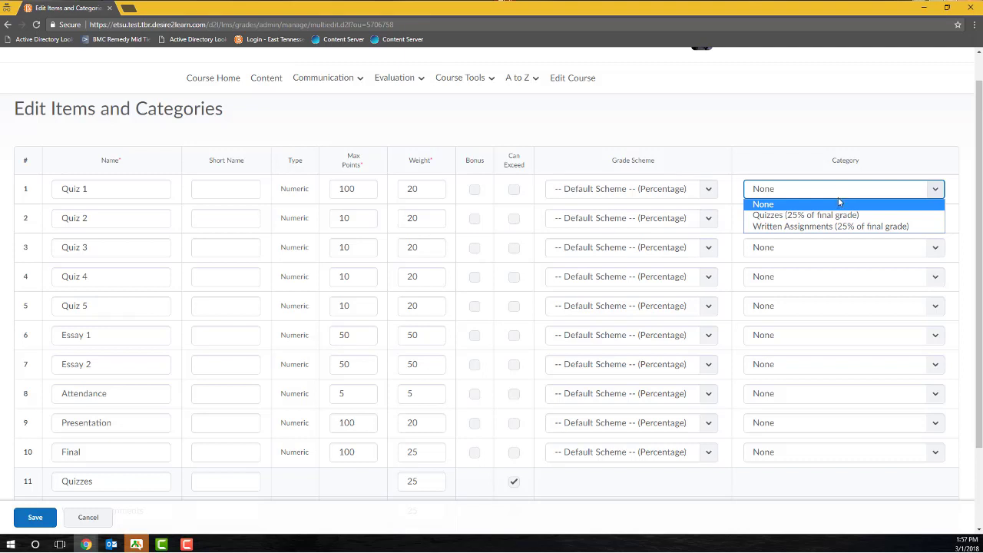
left_click(830, 216)
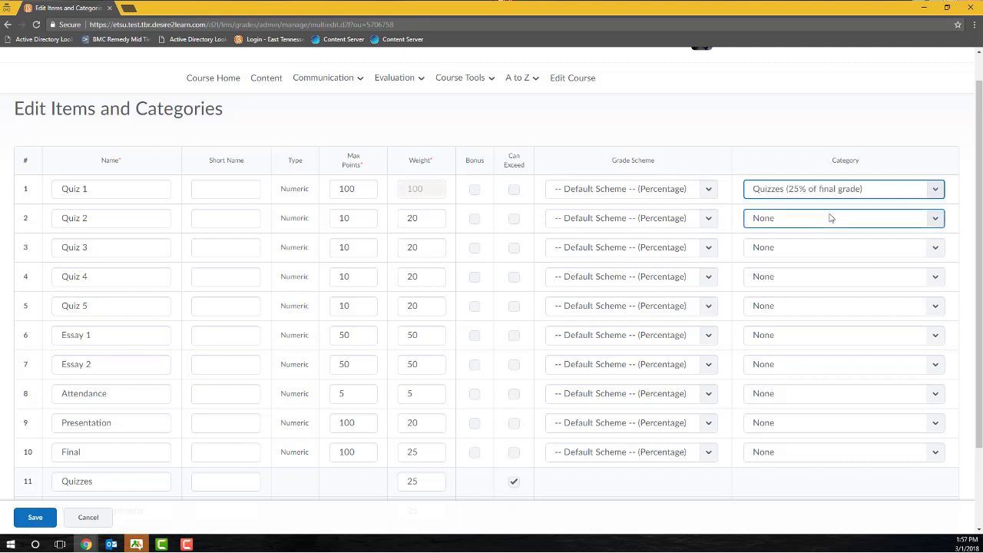
left_click(831, 219)
left_click(819, 246)
left_click(818, 249)
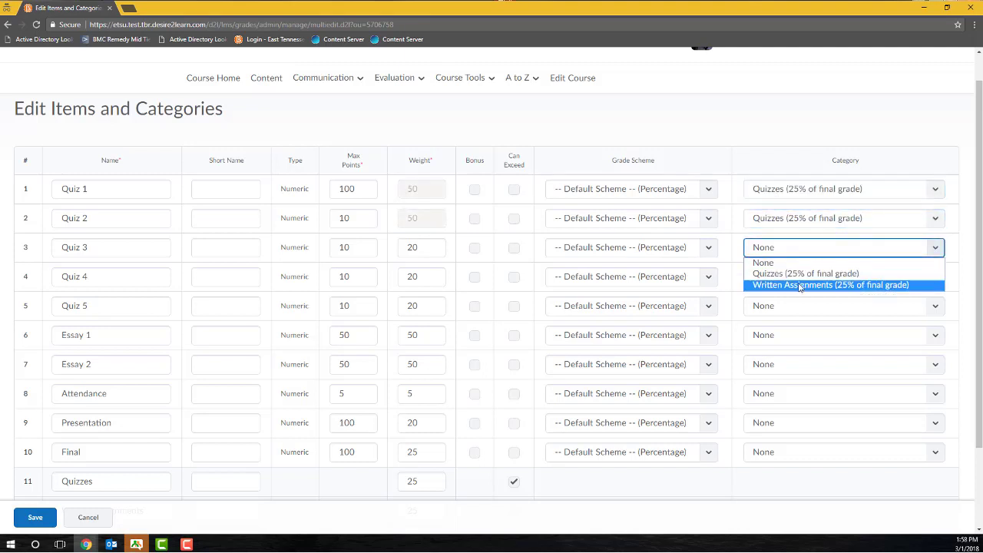
left_click(802, 271)
left_click(801, 280)
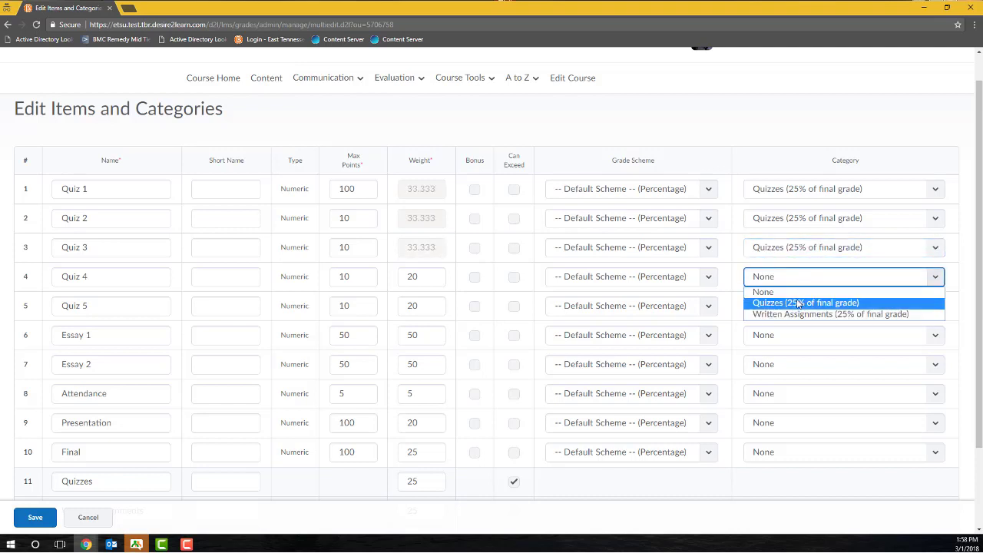
left_click(798, 304)
left_click(798, 308)
left_click(794, 333)
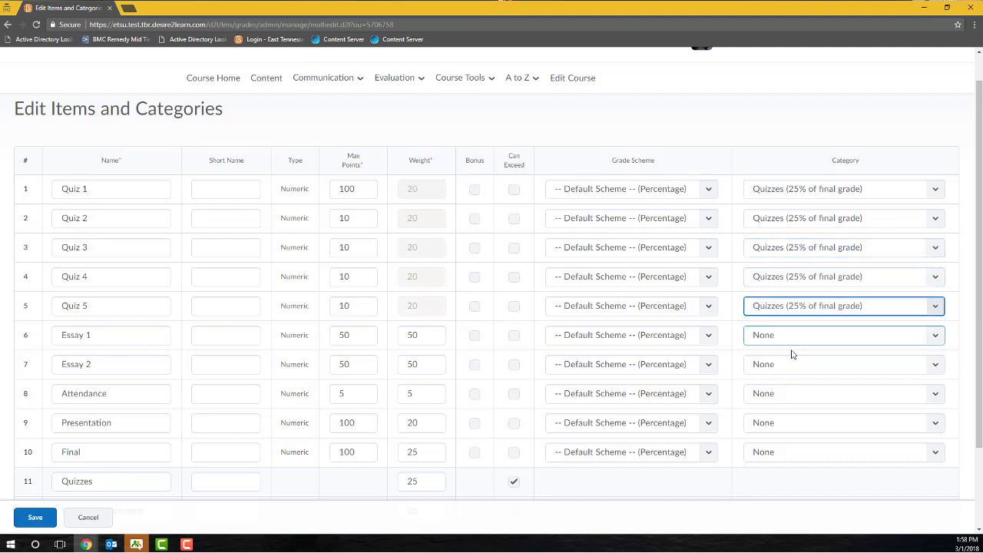
- Assign Essay 1 and Essay 2 to the Written Assignments category
left_click(793, 338)
left_click(796, 372)
left_click(795, 364)
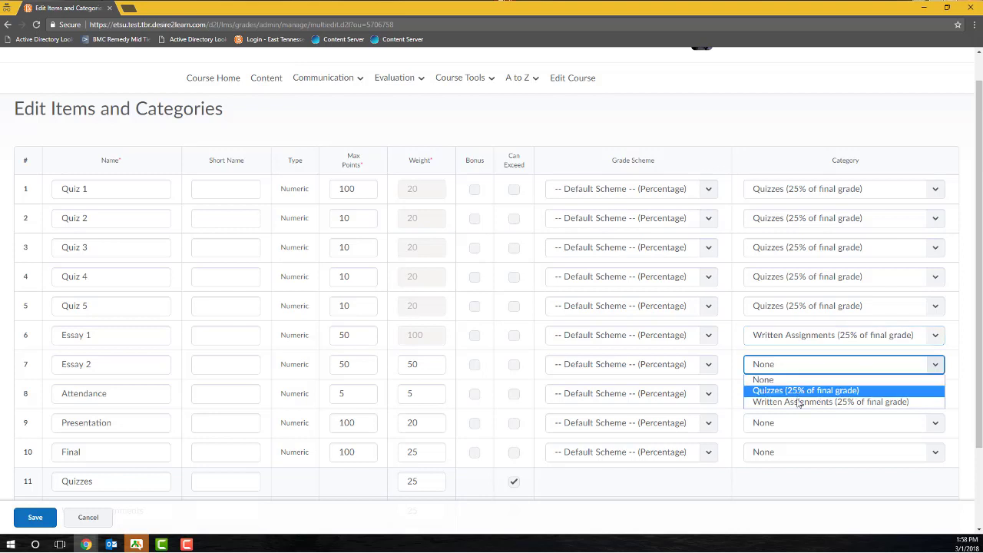
left_click(796, 401)
left_click(251, 482)
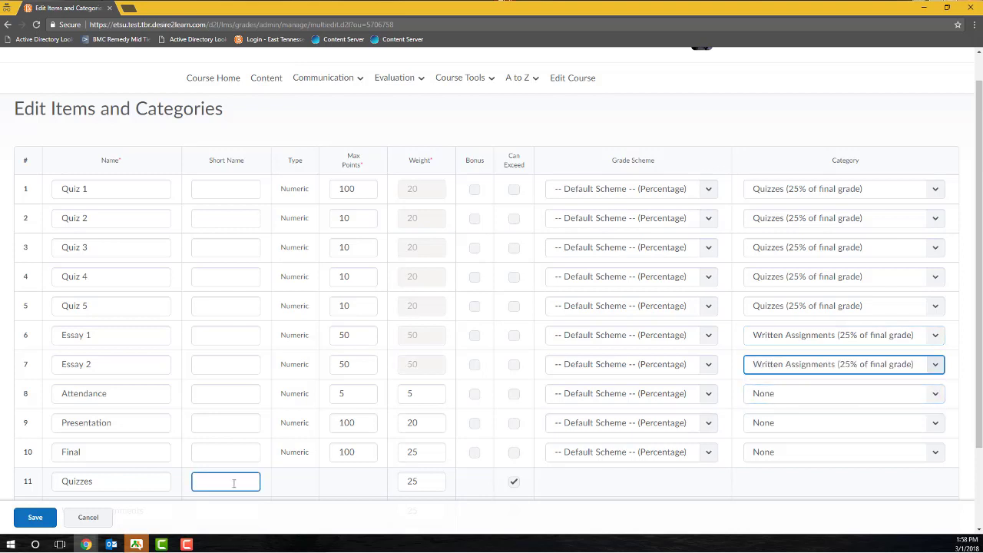
left_click(35, 518)
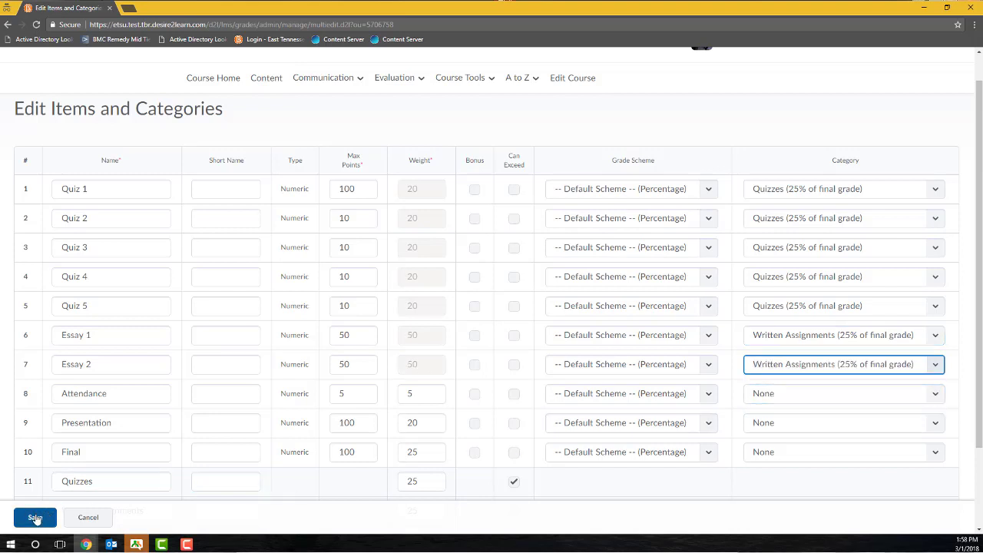
- Save the category assignments and check the quizzes and essays are nested under their categories
left_click(36, 518)
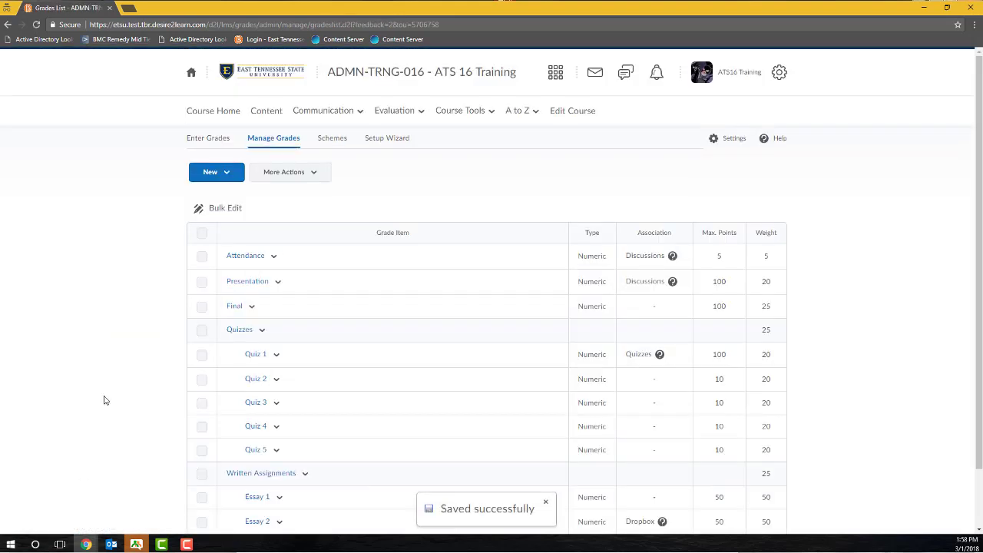
scroll(96, 373, "down", 1)
scroll(95, 374, "down", 1)
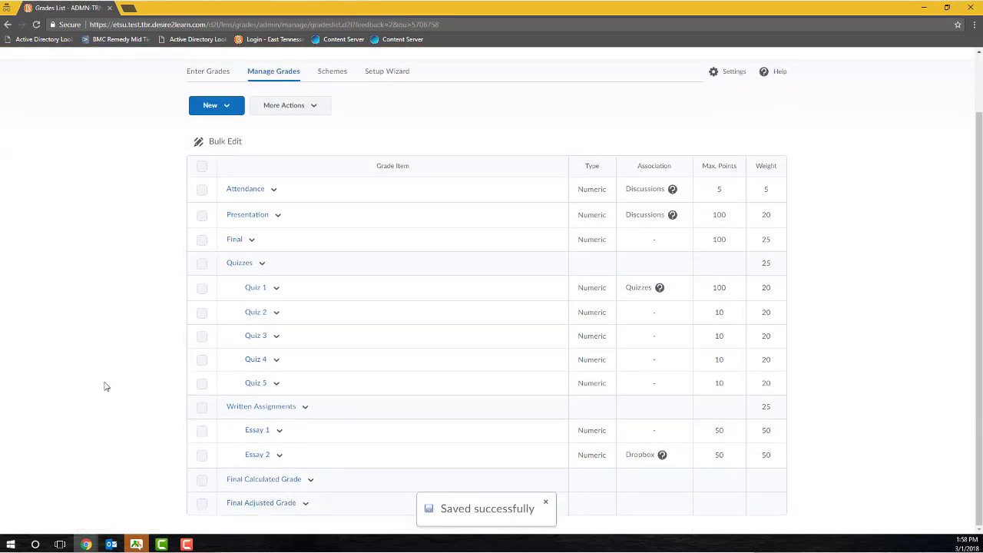